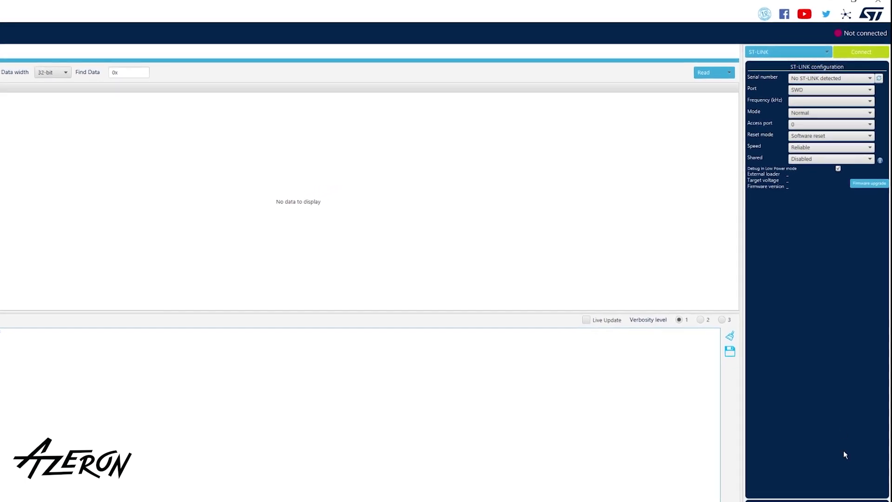
# Step: Change the connection interface from ST-LINK to USB in the right-panel dropdown
pyautogui.click(755, 53)
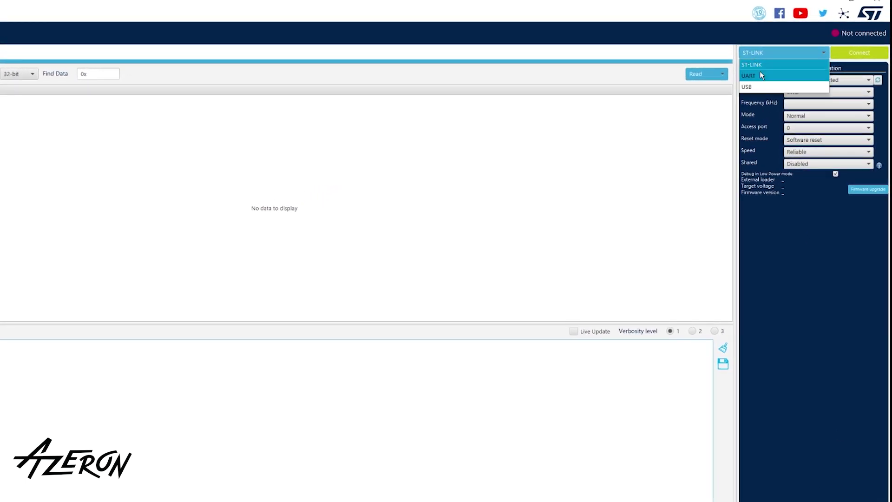
pyautogui.click(761, 85)
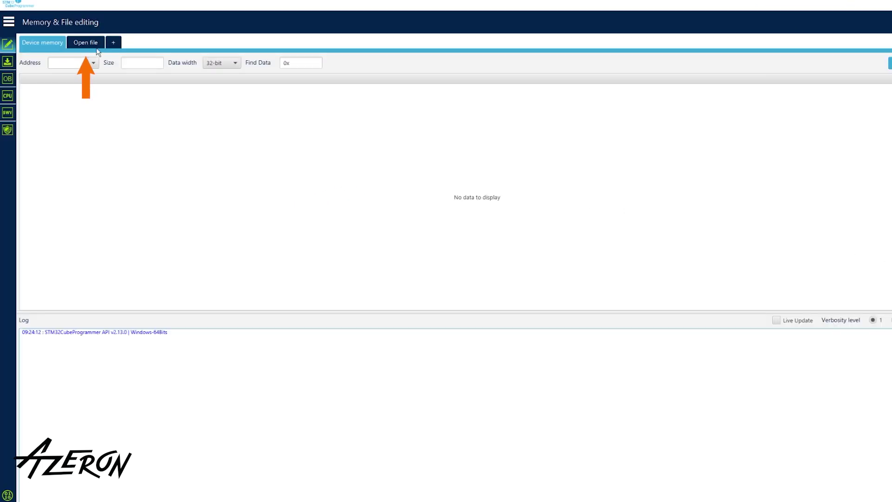
# Step: Load azeron-fw-cyborg-tansy-79.bin from the Azeron Software\firmware folder
pyautogui.click(85, 43)
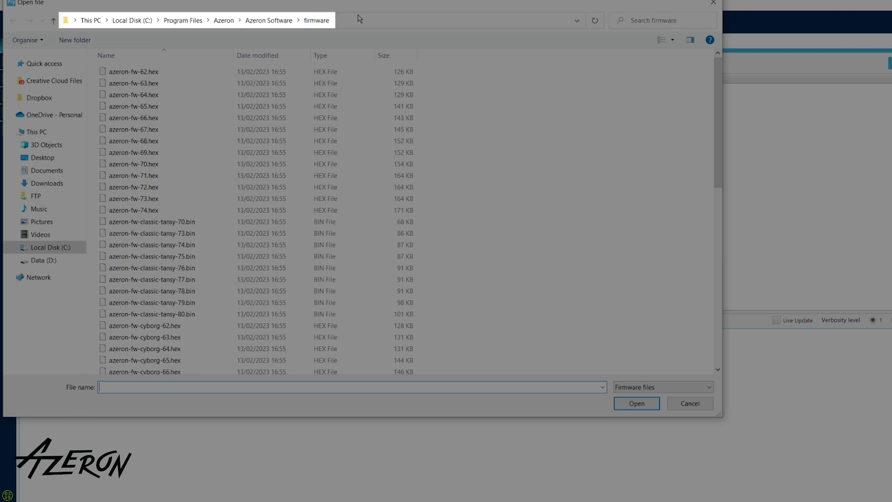
pyautogui.scroll(-2, 280, 241)
pyautogui.scroll(-4, 276, 241)
pyautogui.scroll(-3, 275, 241)
pyautogui.scroll(-3, 273, 239)
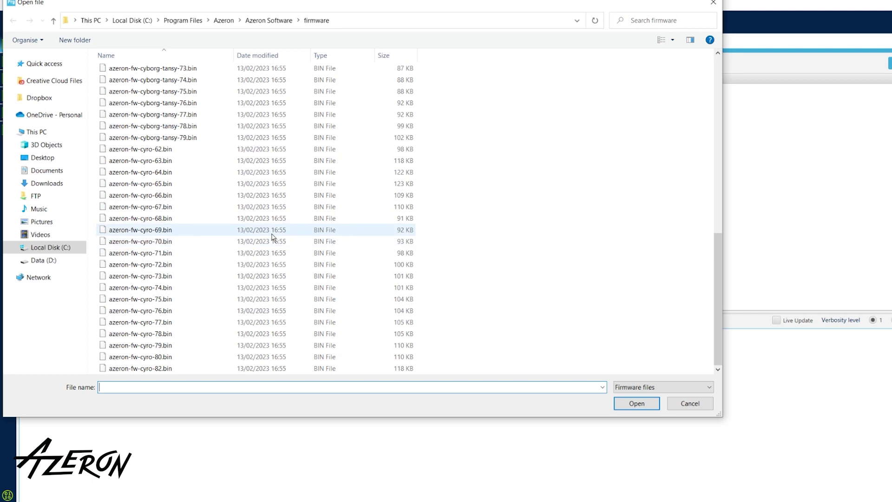
pyautogui.click(199, 140)
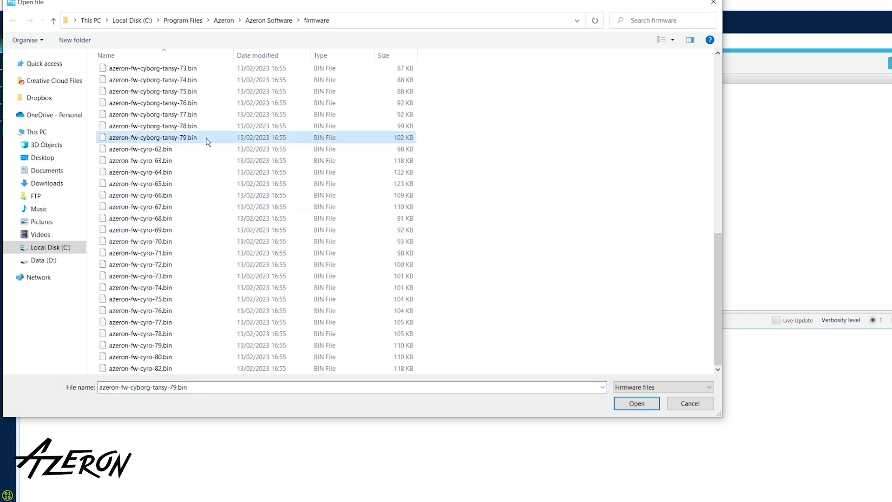
pyautogui.doubleClick(192, 140)
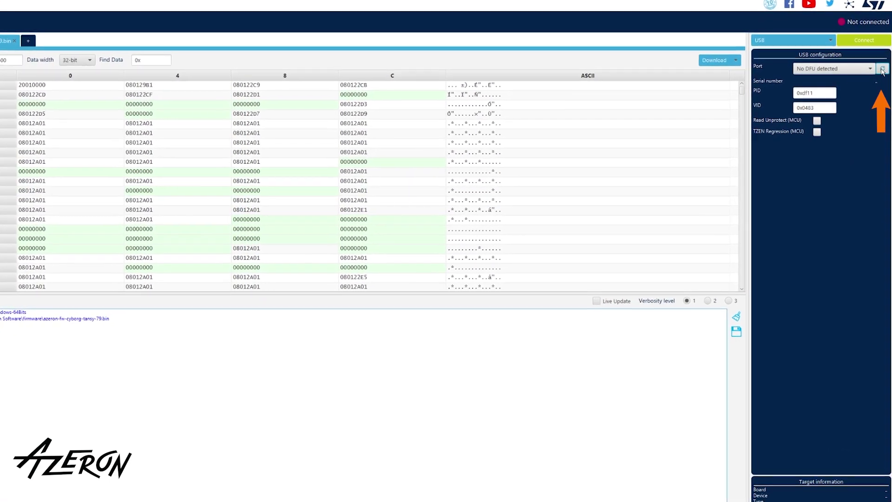
# Step: Rescan ports so the keypad appears as USB1, connect, and flash the loaded firmware
pyautogui.click(882, 69)
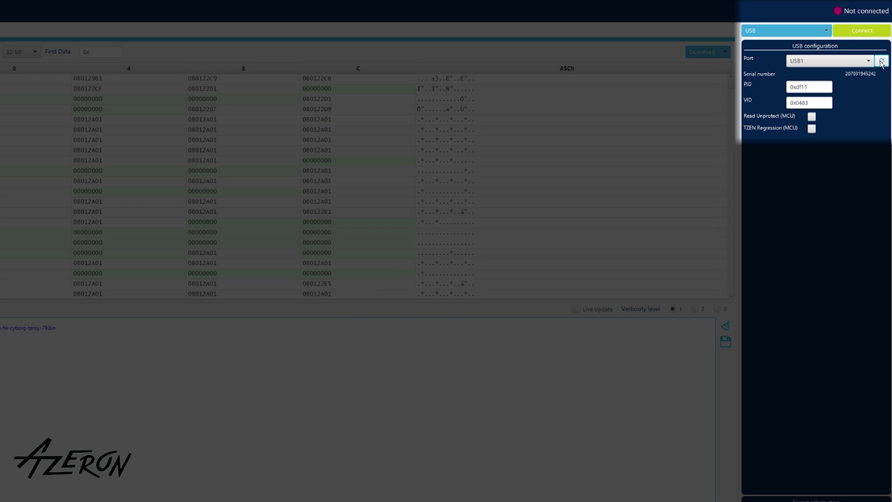
pyautogui.click(843, 34)
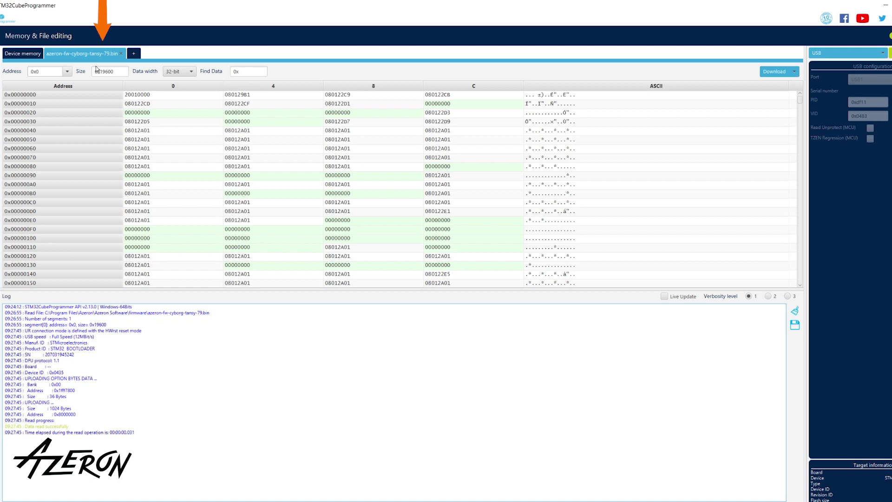
pyautogui.click(775, 72)
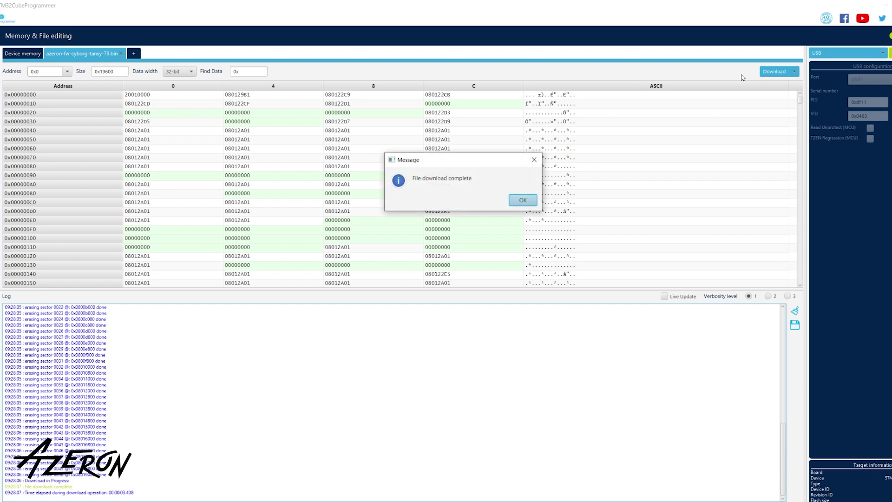
# Step: Dismiss the 'File download complete' message with OK
pyautogui.click(471, 203)
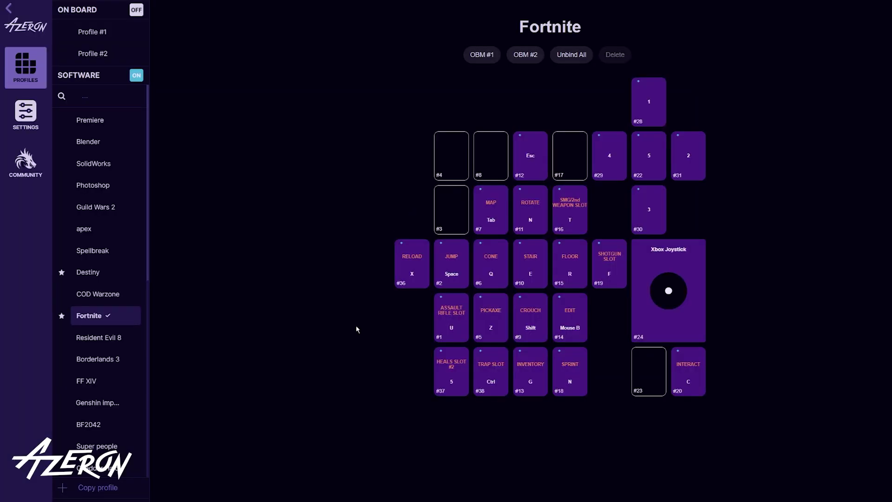
# Step: Open Settings to confirm Version Info shows Firmware Version 79b
pyautogui.click(26, 117)
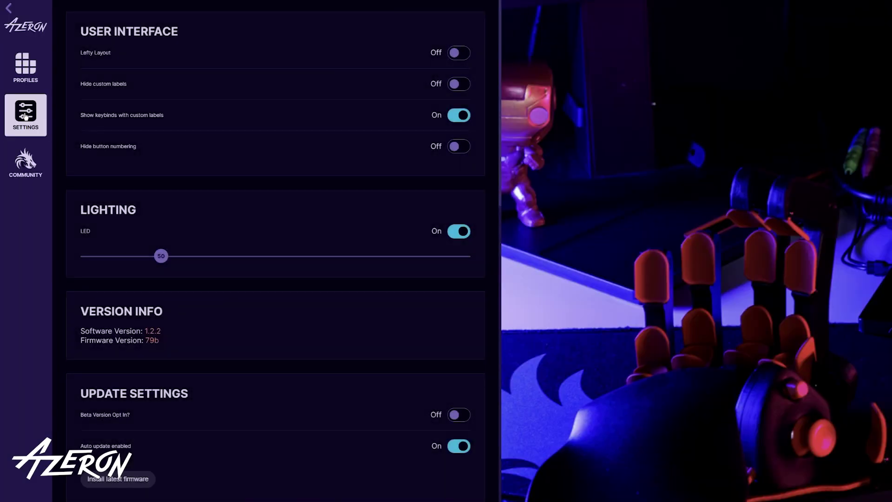